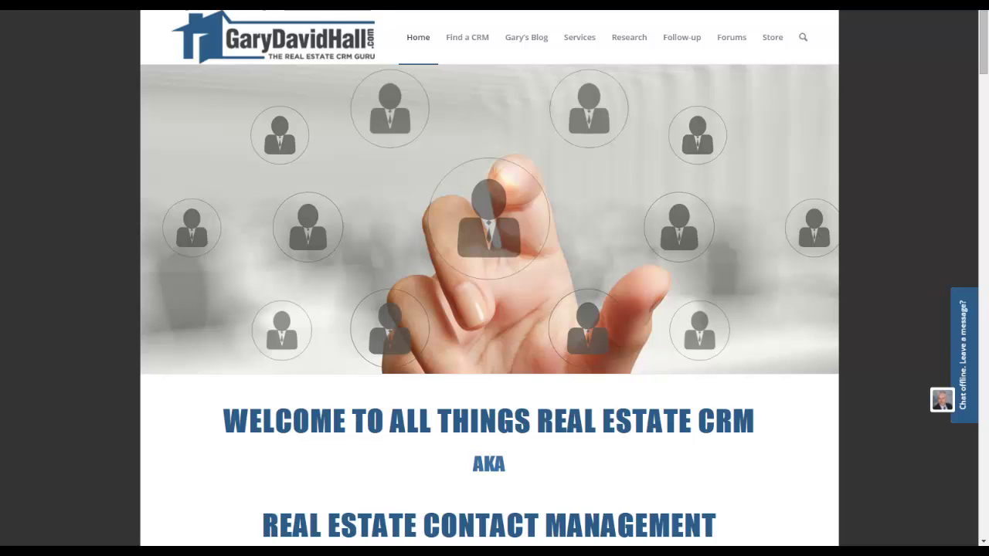
Scroll to the top of the home page and bring up the Find a CRM menu.
{"action": "scroll", "coordinate": [479, 100], "scroll_direction": "up", "scroll_amount": 1}
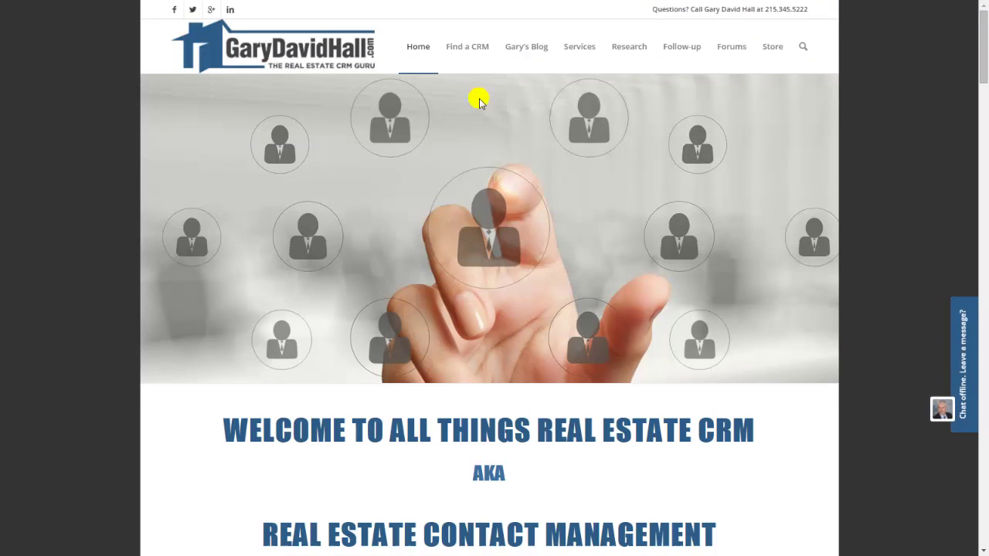
{"action": "mouse_move", "coordinate": [469, 53]}
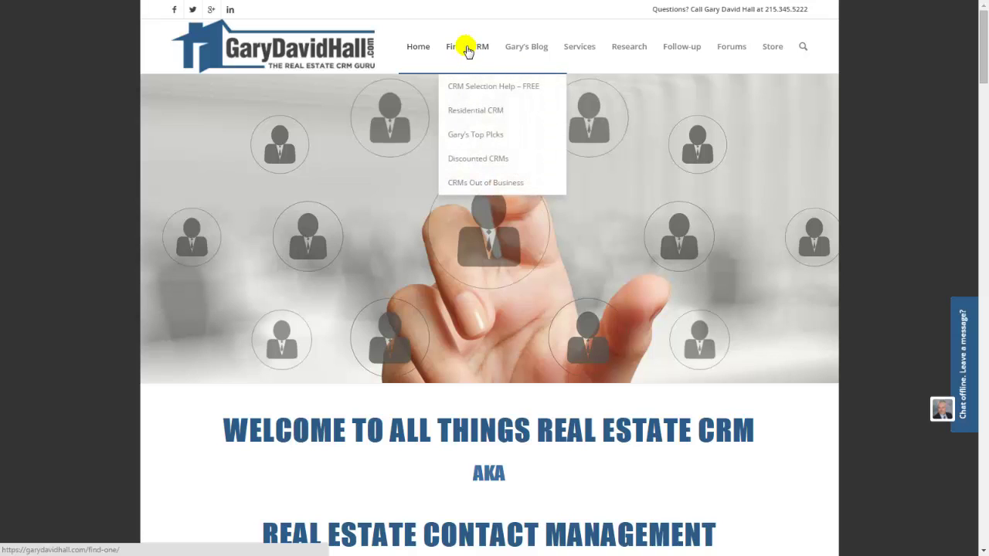
Go to the Residential CRM reviews page and scroll down the list toward the Top Producer entry.
{"action": "left_click", "coordinate": [474, 116]}
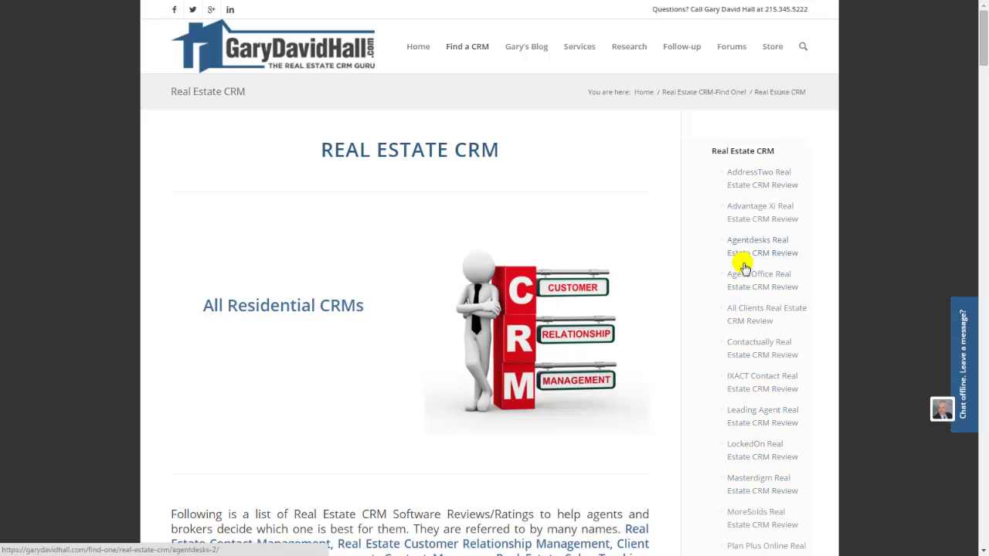
{"action": "scroll", "coordinate": [743, 267], "scroll_direction": "down", "scroll_amount": 7}
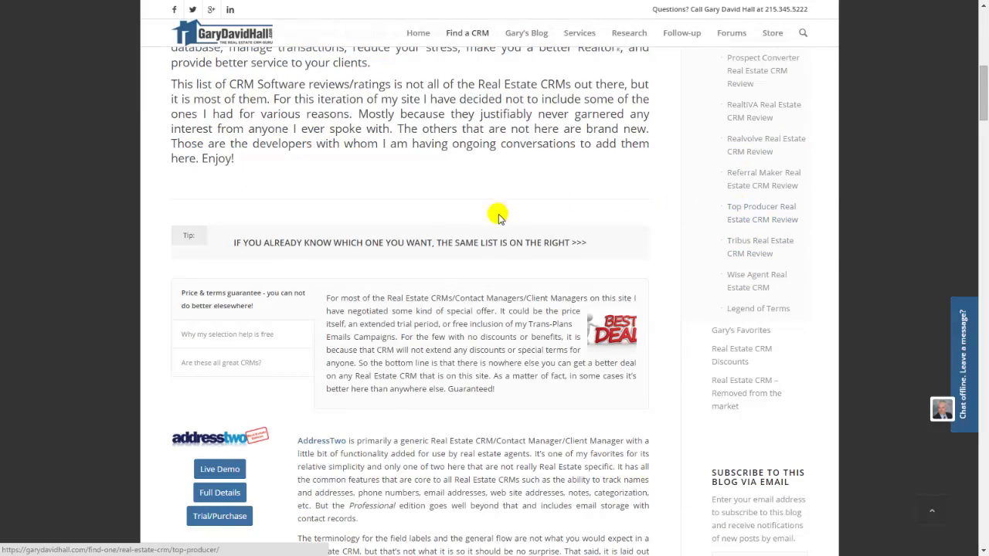
{"action": "scroll", "coordinate": [479, 224], "scroll_direction": "down", "scroll_amount": 4}
{"action": "scroll", "coordinate": [418, 241], "scroll_direction": "down", "scroll_amount": 4}
{"action": "scroll", "coordinate": [417, 245], "scroll_direction": "down", "scroll_amount": 10}
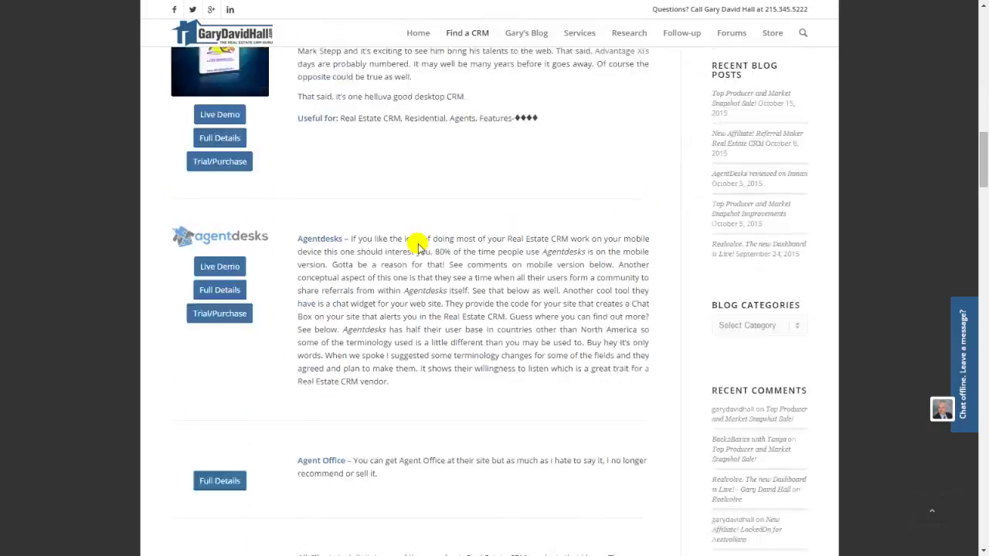
{"action": "scroll", "coordinate": [417, 245], "scroll_direction": "down", "scroll_amount": 10}
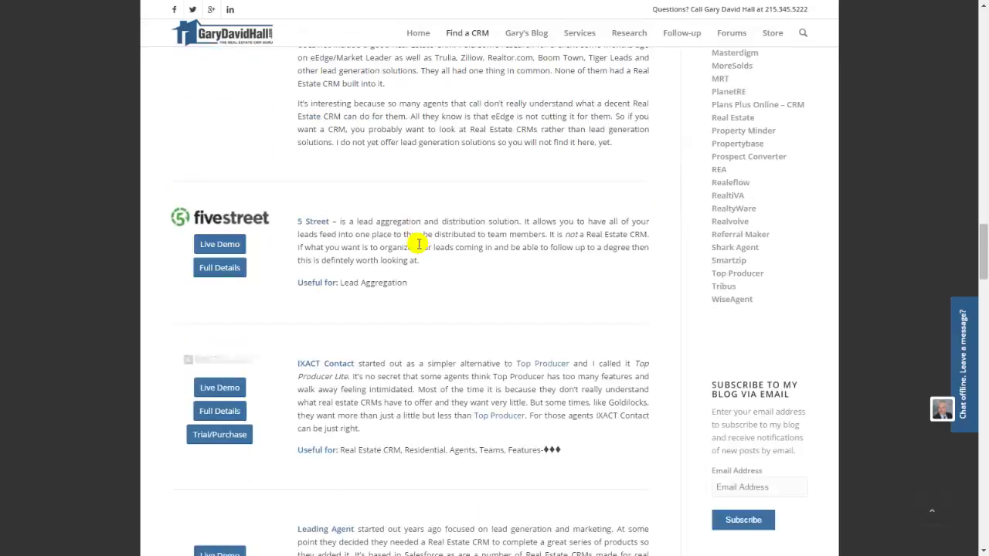
{"action": "scroll", "coordinate": [413, 246], "scroll_direction": "down", "scroll_amount": 8}
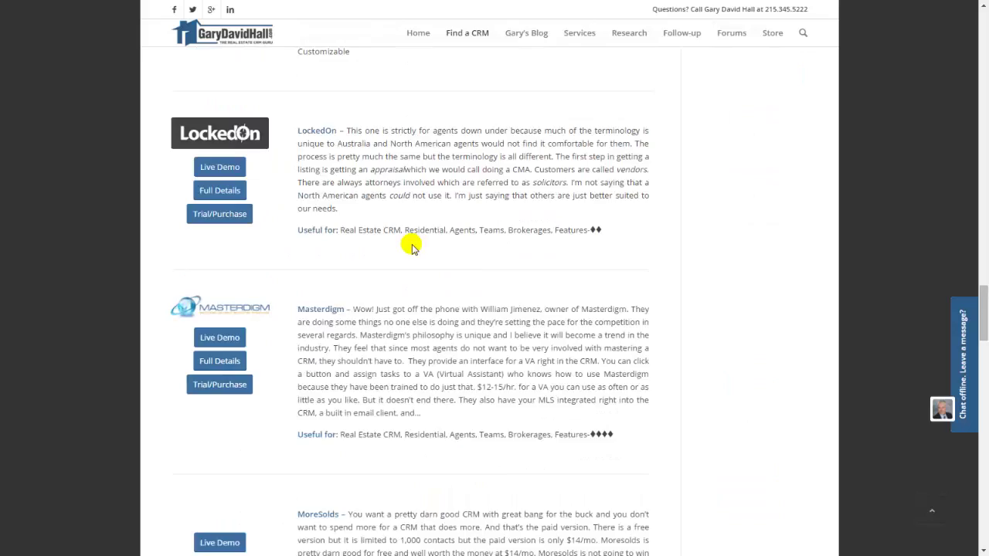
{"action": "scroll", "coordinate": [413, 245], "scroll_direction": "down", "scroll_amount": 8}
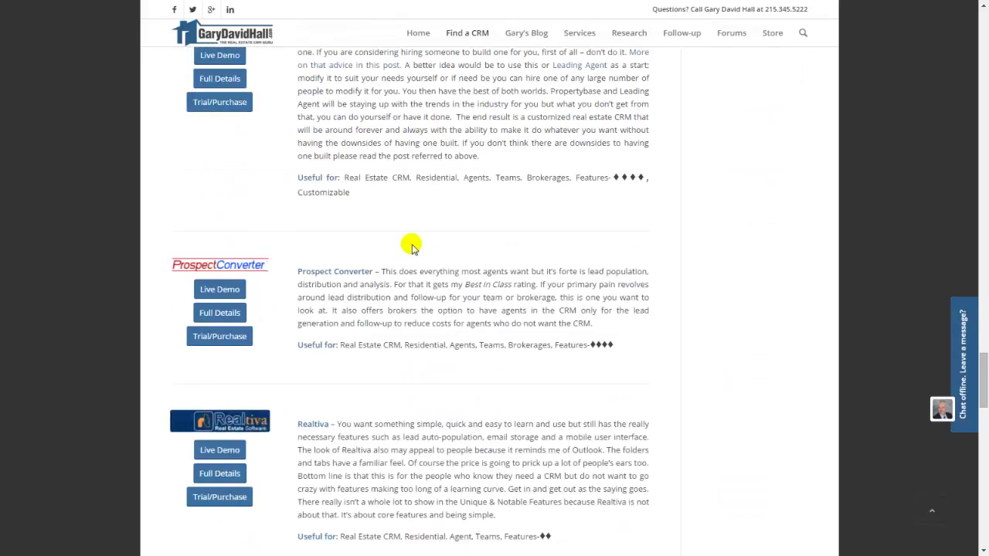
{"action": "scroll", "coordinate": [412, 246], "scroll_direction": "down", "scroll_amount": 4}
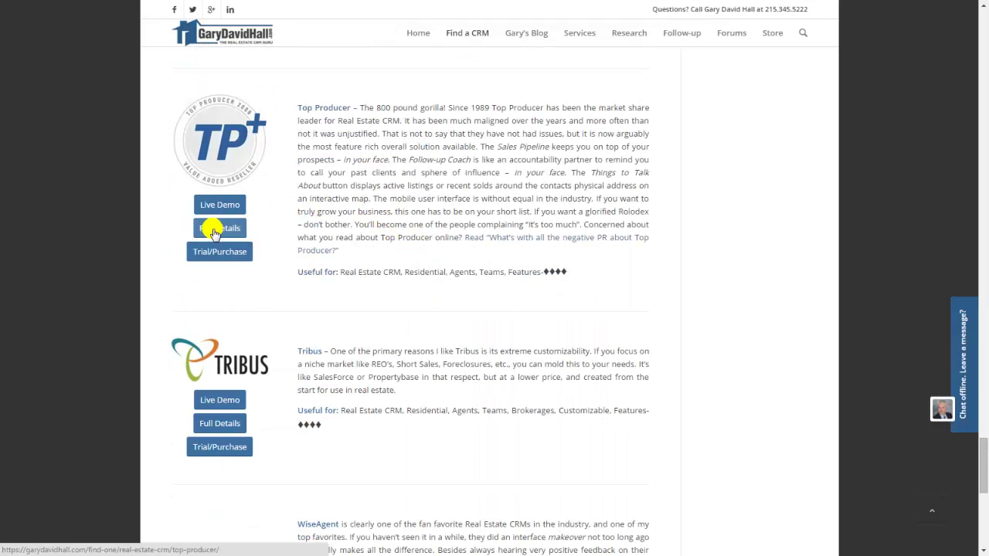
Open Top Producer's full review and read past Vital Statistics and Sales Pipeline to Follow-up Coach.
{"action": "left_click", "coordinate": [216, 231]}
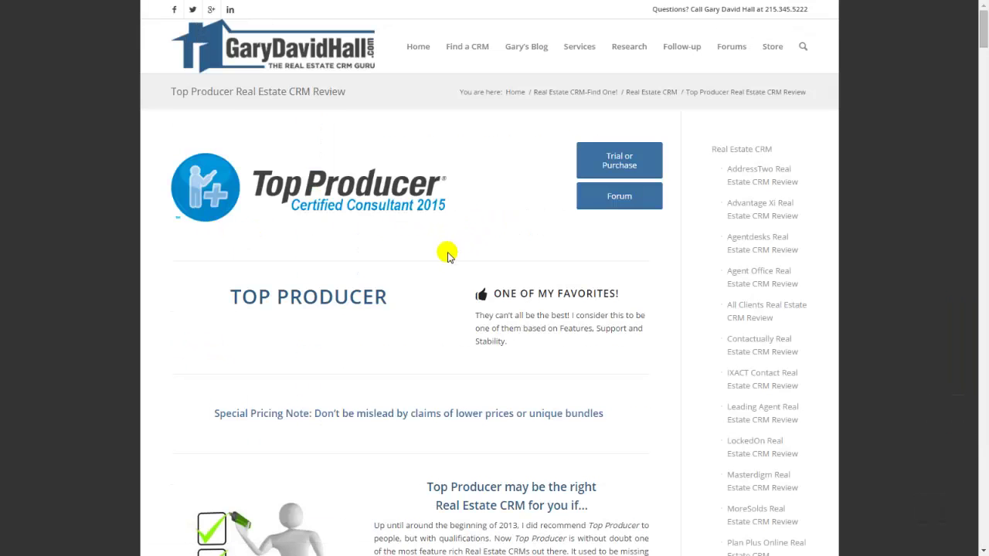
{"action": "scroll", "coordinate": [430, 258], "scroll_direction": "down", "scroll_amount": 2}
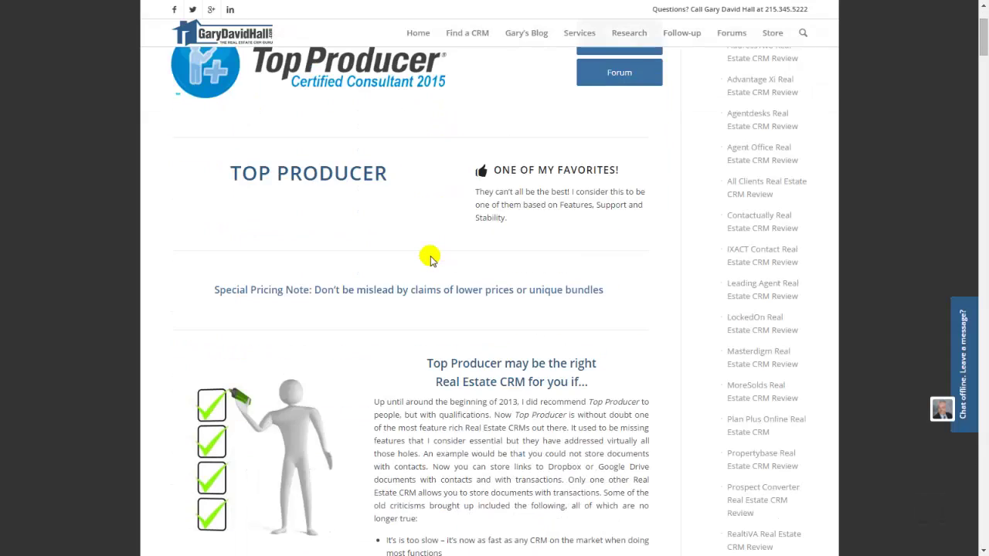
{"action": "scroll", "coordinate": [431, 258], "scroll_direction": "down", "scroll_amount": 2}
{"action": "scroll", "coordinate": [344, 251], "scroll_direction": "down", "scroll_amount": 10}
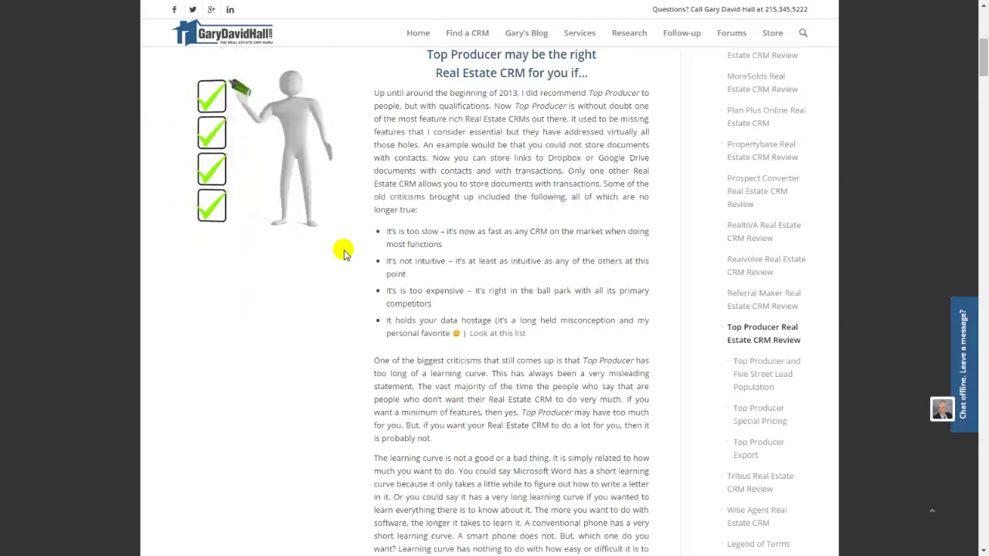
{"action": "scroll", "coordinate": [344, 251], "scroll_direction": "down", "scroll_amount": 3}
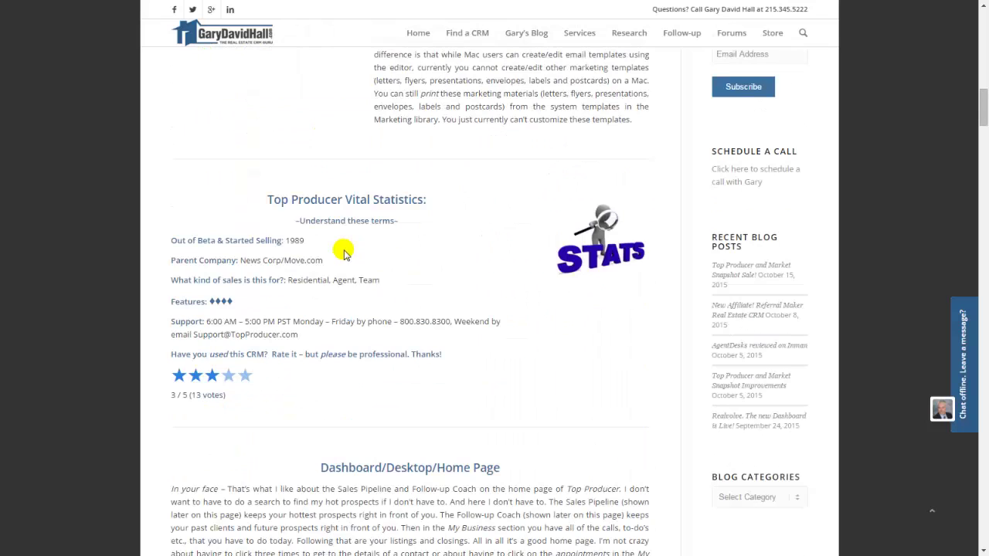
{"action": "scroll", "coordinate": [343, 251], "scroll_direction": "down", "scroll_amount": 8}
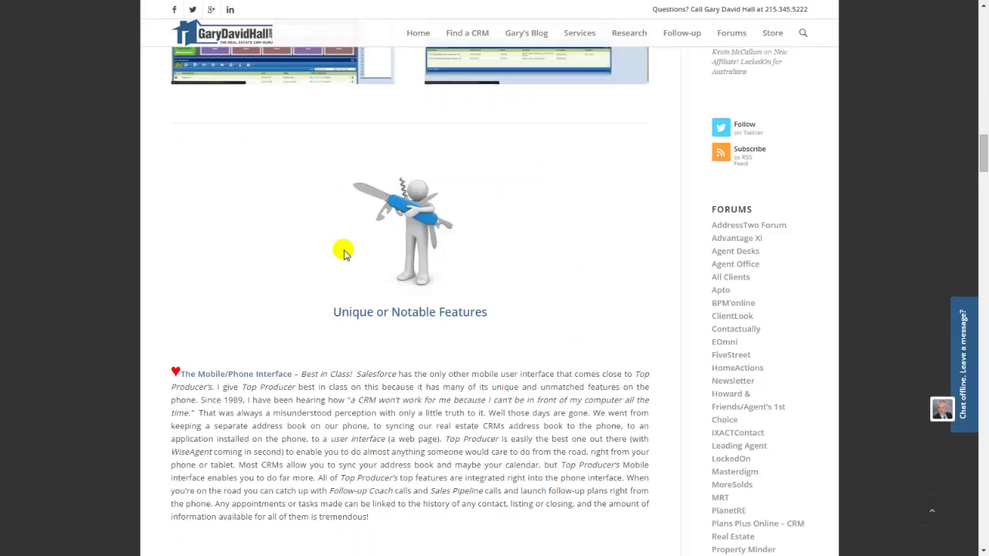
{"action": "scroll", "coordinate": [344, 251], "scroll_direction": "down", "scroll_amount": 2}
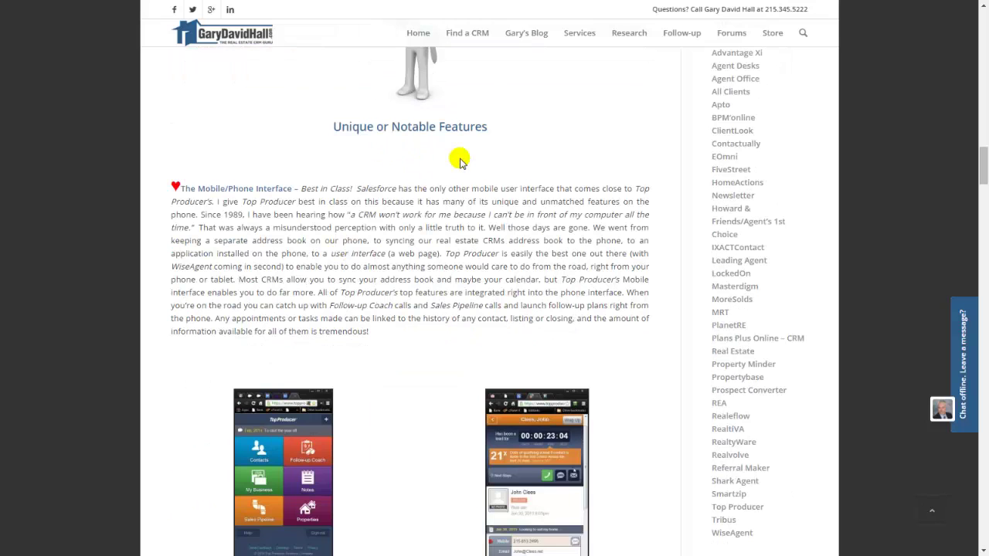
{"action": "scroll", "coordinate": [460, 160], "scroll_direction": "down", "scroll_amount": 8}
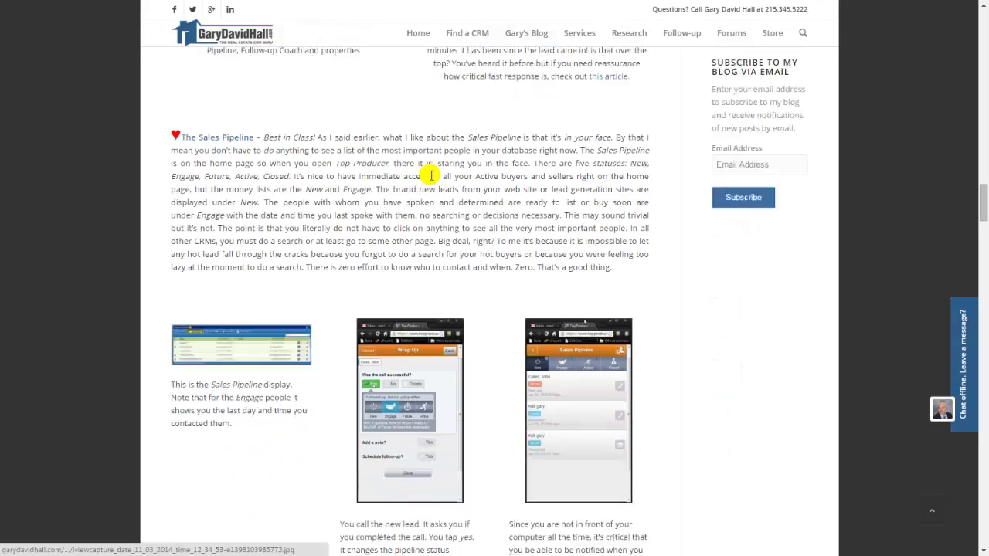
{"action": "scroll", "coordinate": [412, 180], "scroll_direction": "down", "scroll_amount": 8}
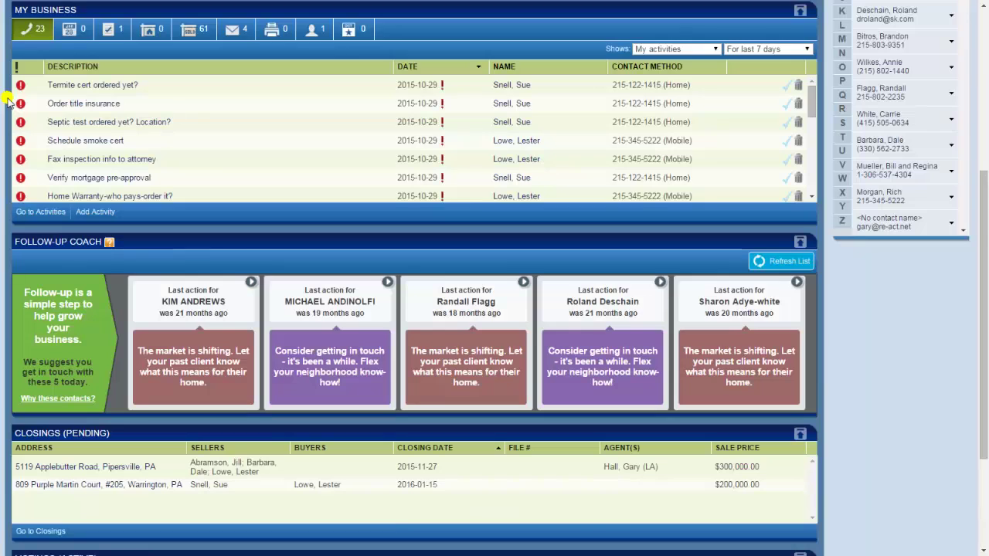
Scroll the Top Producer Home dashboard down to the Follow-up Coach, Closings and Listings panels.
{"action": "scroll", "coordinate": [8, 98], "scroll_direction": "down", "scroll_amount": 2}
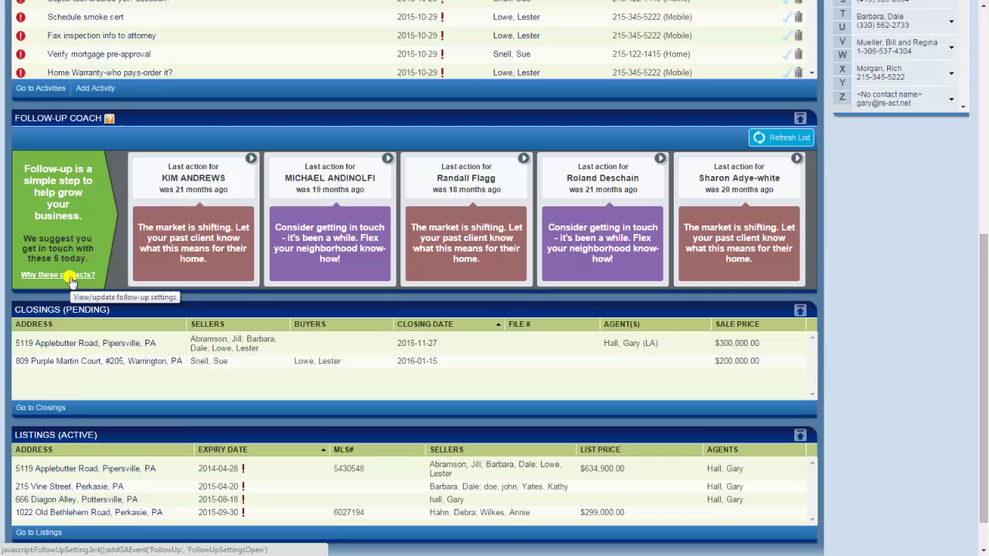
{"action": "scroll", "coordinate": [7, 207], "scroll_direction": "up", "scroll_amount": 6}
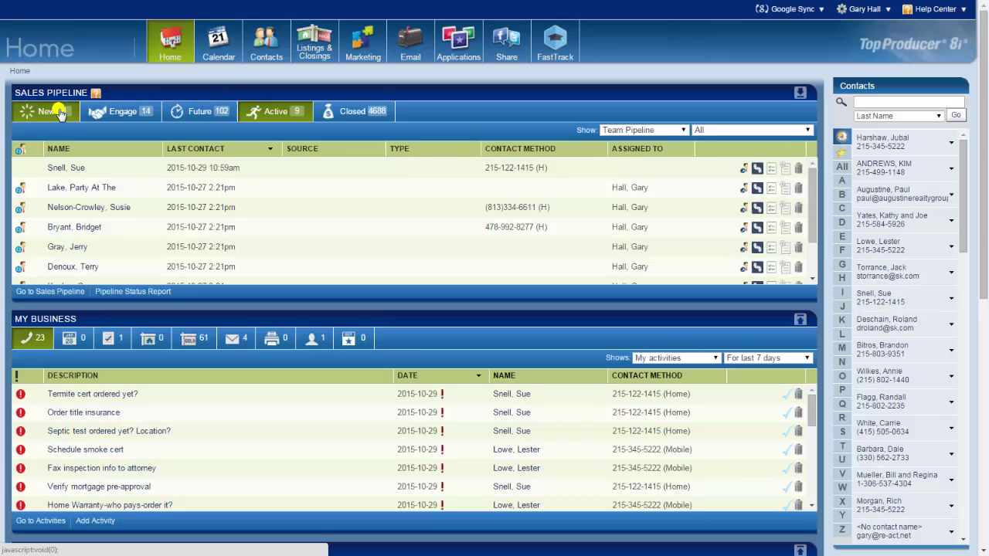
{"action": "scroll", "coordinate": [6, 116], "scroll_direction": "down", "scroll_amount": 4}
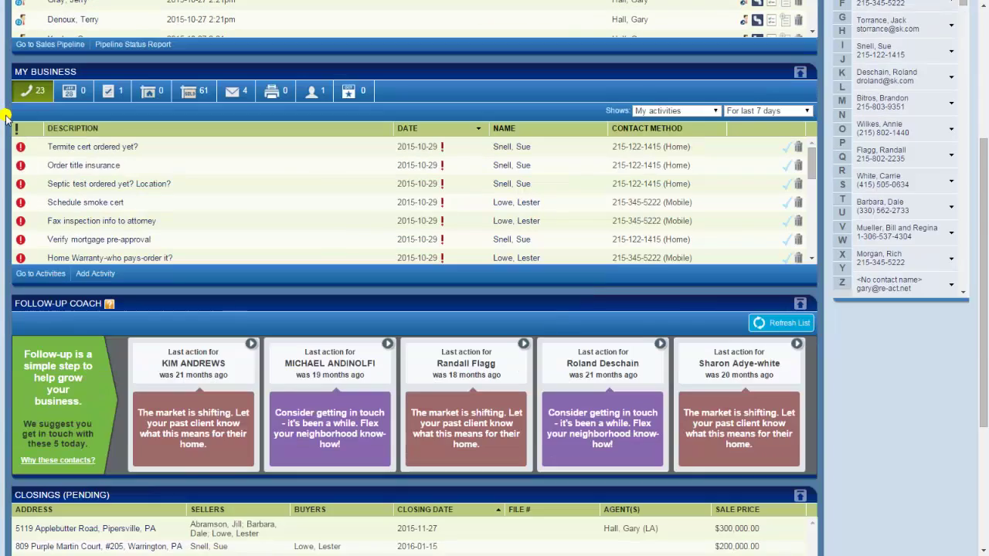
{"action": "scroll", "coordinate": [6, 116], "scroll_direction": "down", "scroll_amount": 2}
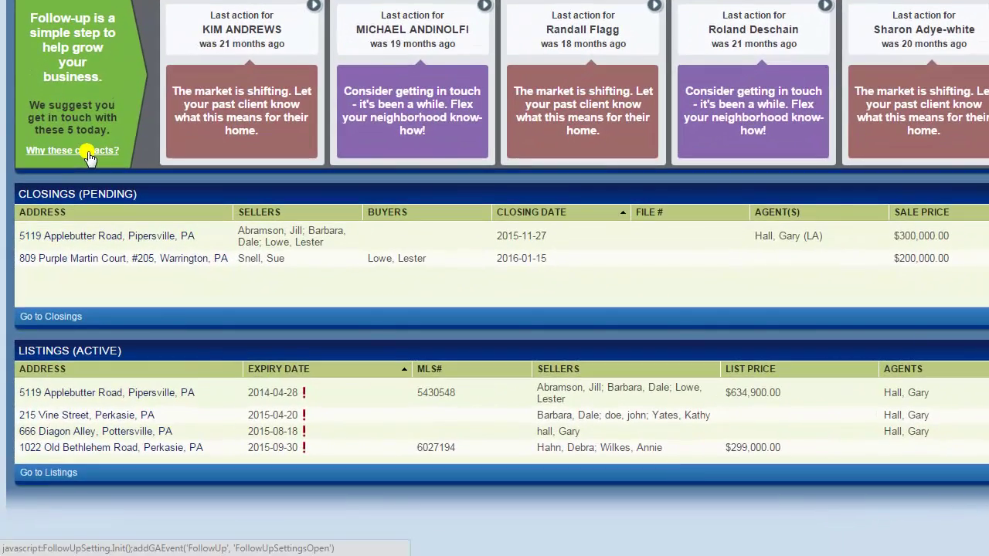
{"action": "left_click", "coordinate": [75, 212]}
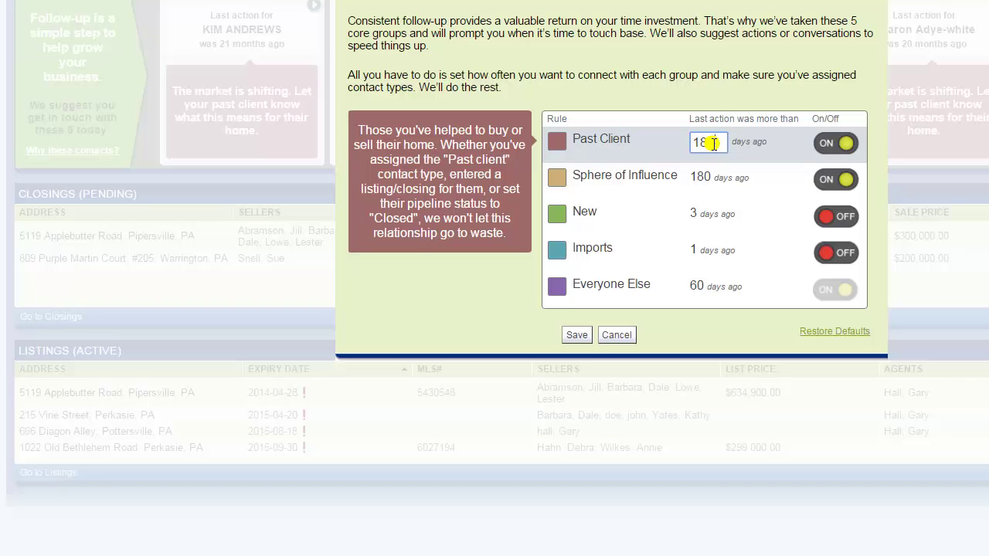
{"action": "left_click", "coordinate": [622, 336]}
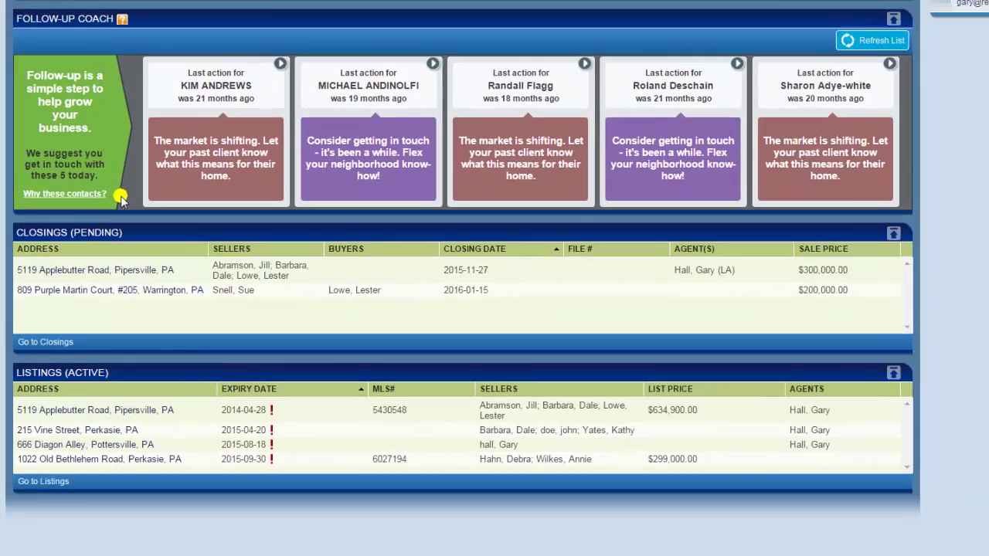
{"action": "scroll", "coordinate": [108, 234], "scroll_direction": "up", "scroll_amount": 1}
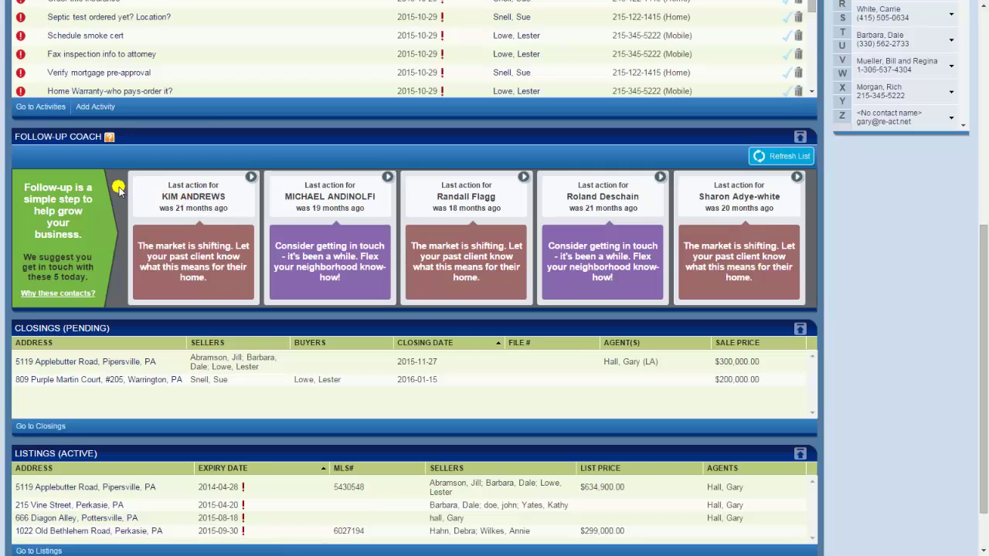
{"action": "scroll", "coordinate": [118, 190], "scroll_direction": "up", "scroll_amount": 5}
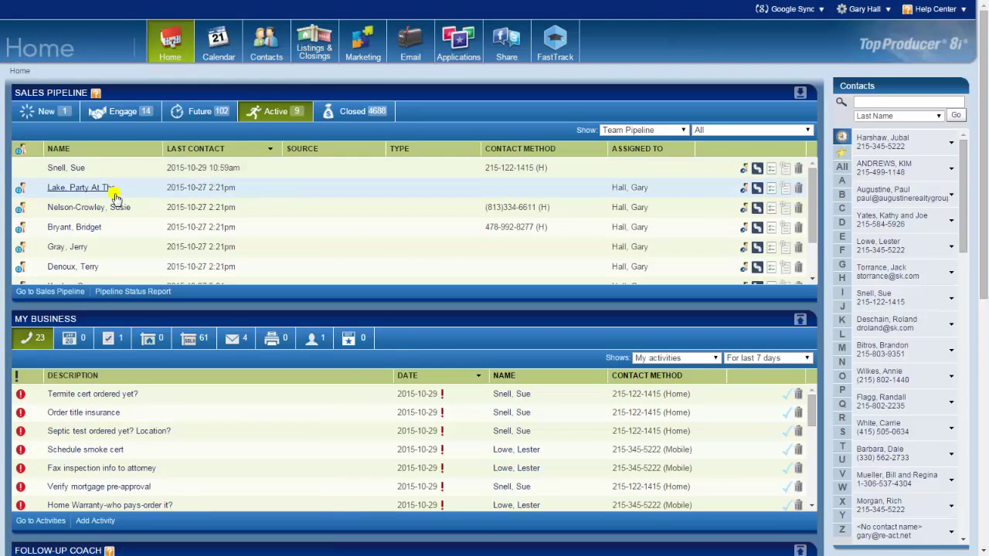
{"action": "scroll", "coordinate": [116, 193], "scroll_direction": "down", "scroll_amount": 2}
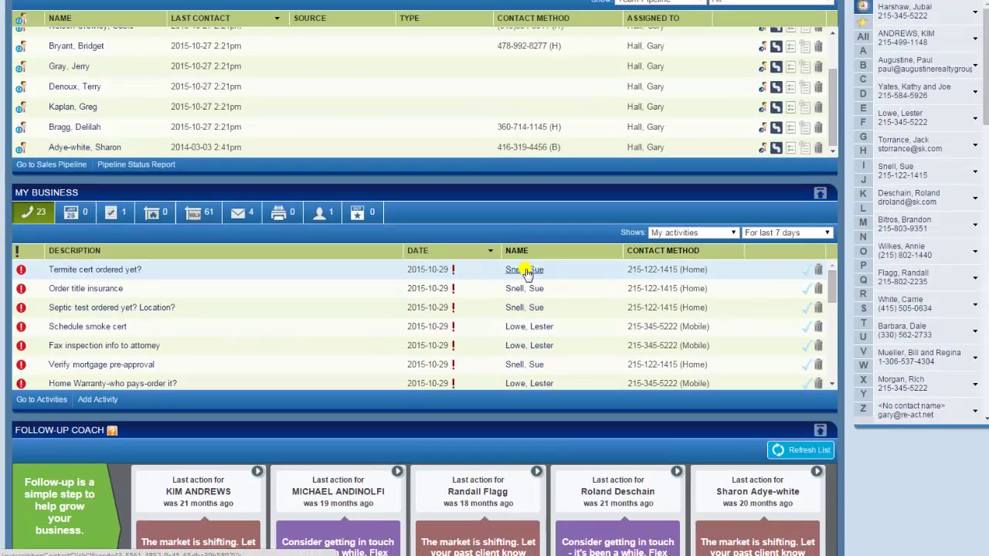
{"action": "scroll", "coordinate": [158, 281], "scroll_direction": "down", "scroll_amount": 2}
{"action": "scroll", "coordinate": [125, 286], "scroll_direction": "down", "scroll_amount": 3}
{"action": "scroll", "coordinate": [85, 432], "scroll_direction": "down", "scroll_amount": 3}
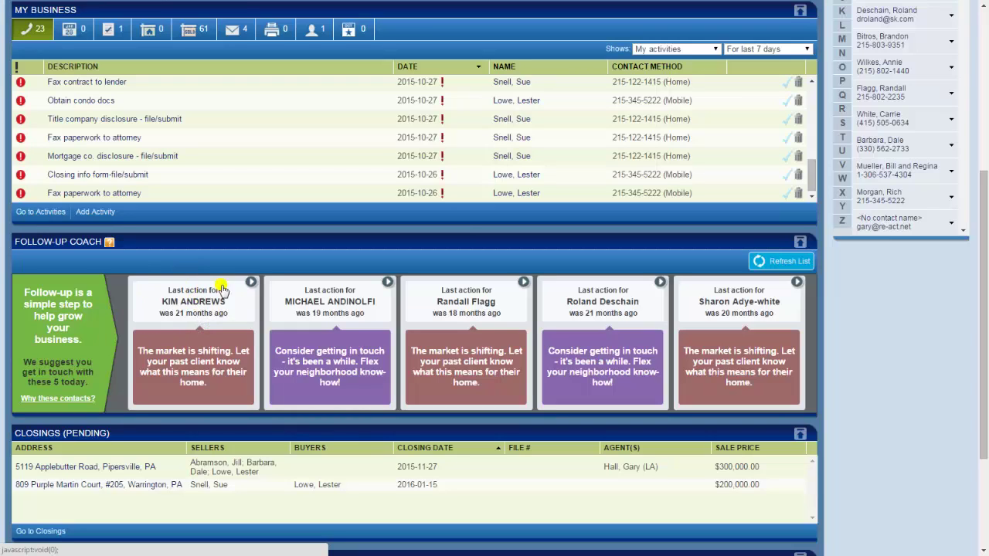
Expand the first Follow-up Coach contact card to show its Future pipeline status and wrap-up options.
{"action": "left_click", "coordinate": [190, 317]}
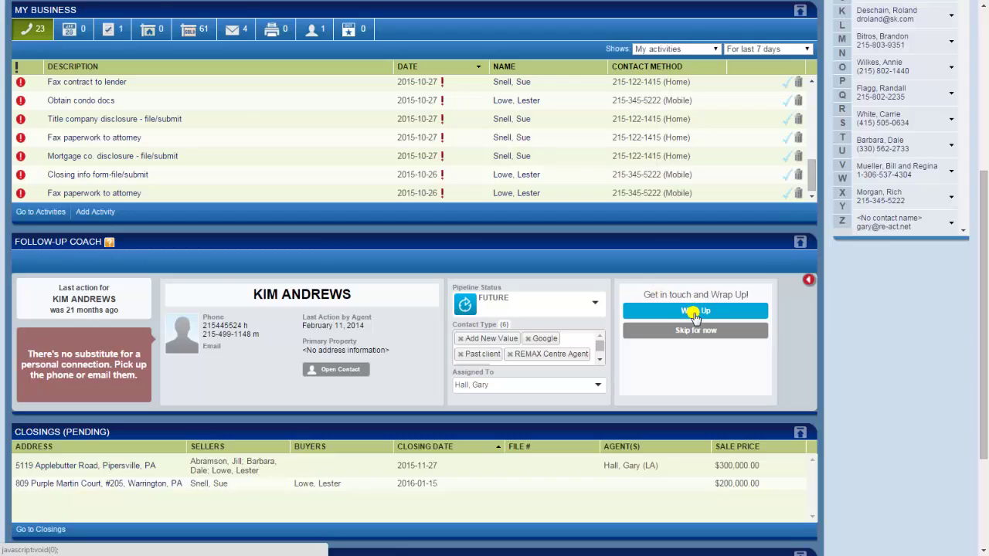
Wrap up the first contact as a Conversation/Call, 'Call made', dated 2015-10-30, and save it.
{"action": "left_click", "coordinate": [694, 312]}
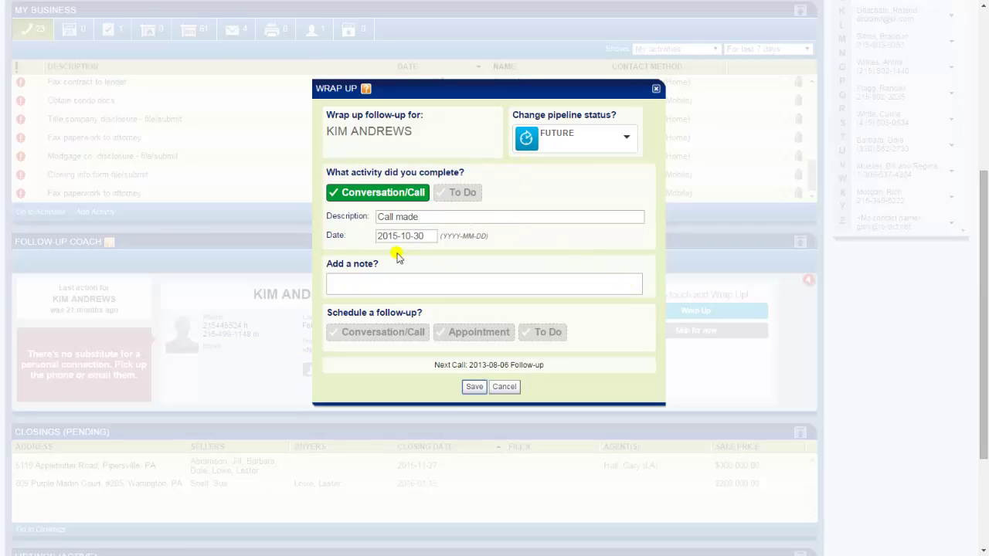
{"action": "left_click", "coordinate": [389, 284]}
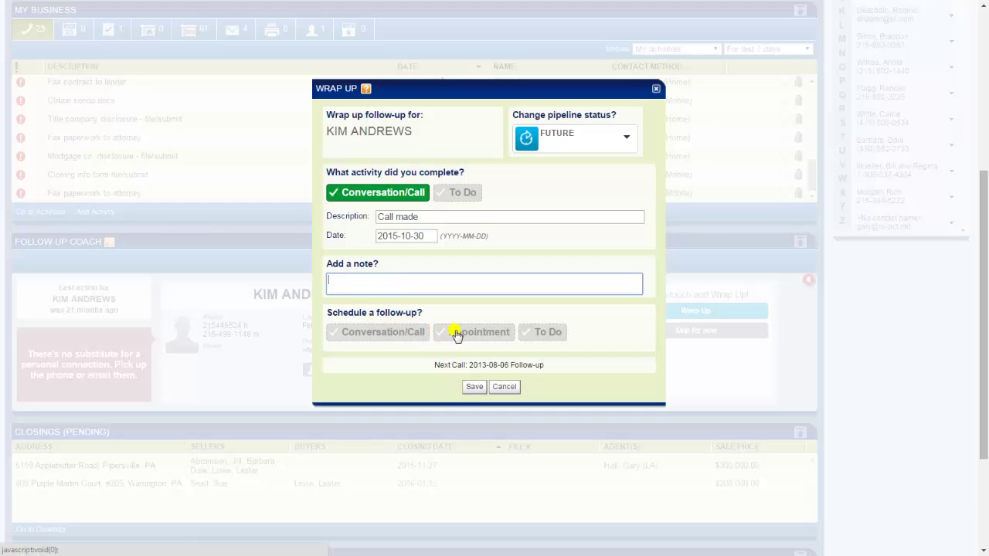
{"action": "left_click", "coordinate": [474, 388]}
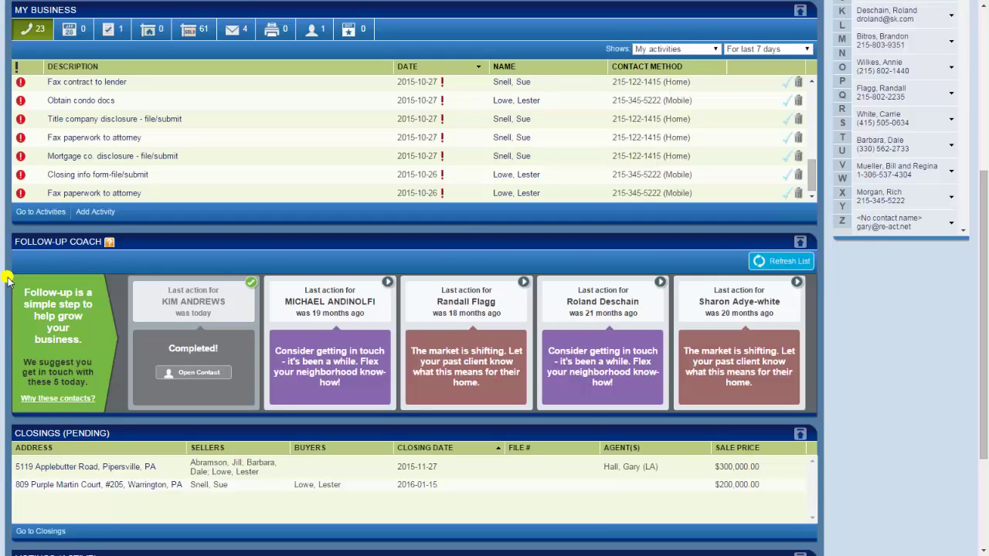
Scroll back to the top of the Home page once the card shows Completed.
{"action": "scroll", "coordinate": [7, 280], "scroll_direction": "up", "scroll_amount": 4}
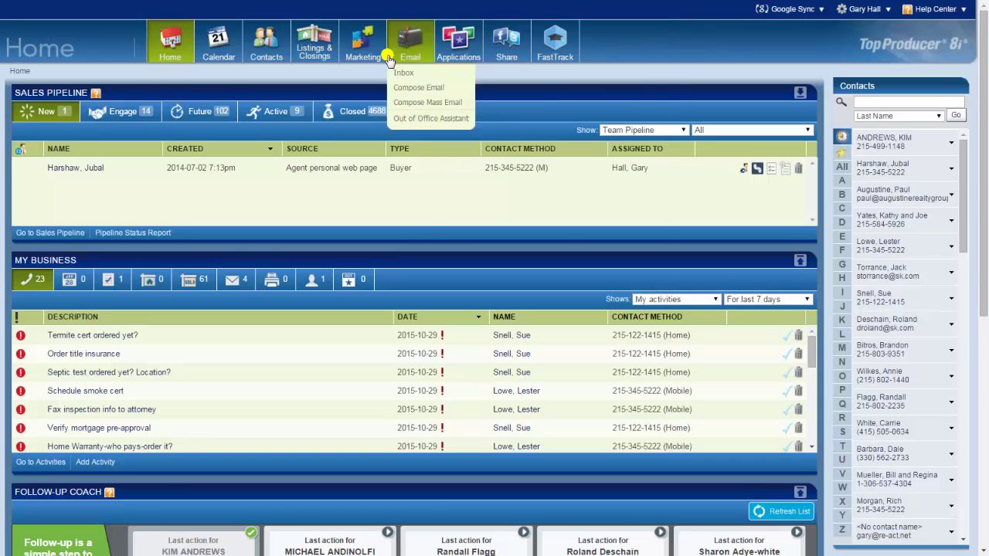
Choose Add Listing from the Listings & Closings menu.
{"action": "mouse_move", "coordinate": [310, 49]}
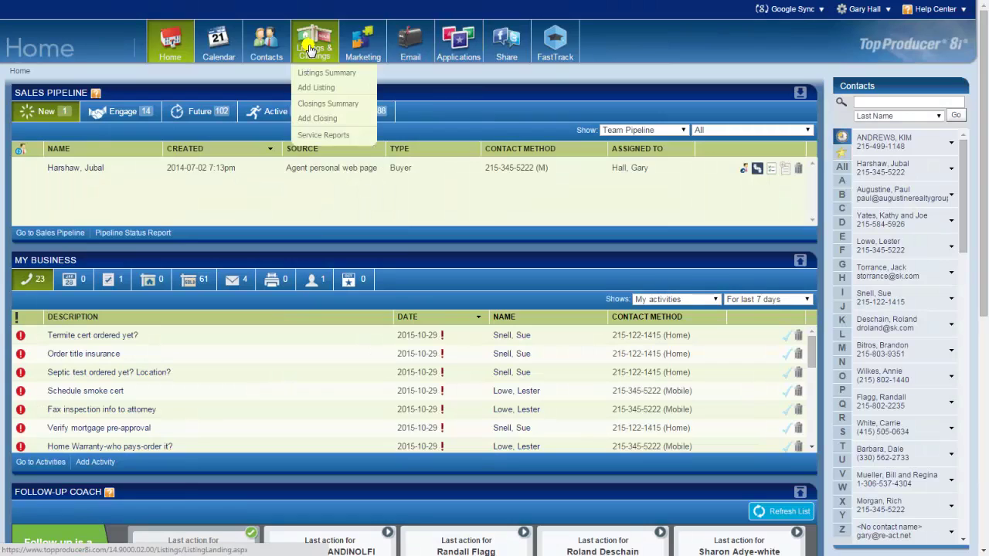
{"action": "left_click", "coordinate": [319, 86]}
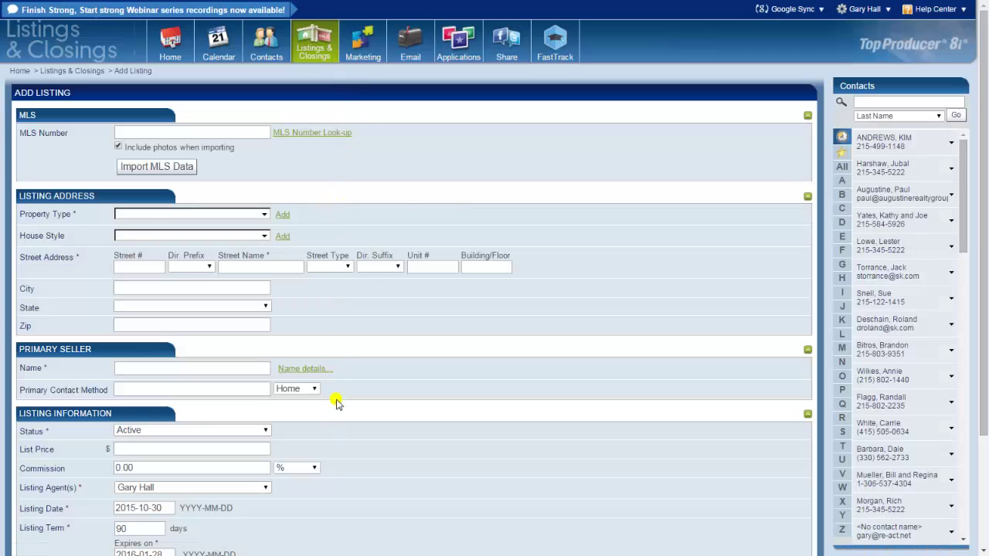
Scroll the Add Listing form and place the cursor in the blank MLS Number field.
{"action": "scroll", "coordinate": [346, 379], "scroll_direction": "down", "scroll_amount": 2}
{"action": "scroll", "coordinate": [346, 378], "scroll_direction": "up", "scroll_amount": 2}
{"action": "left_click", "coordinate": [149, 131]}
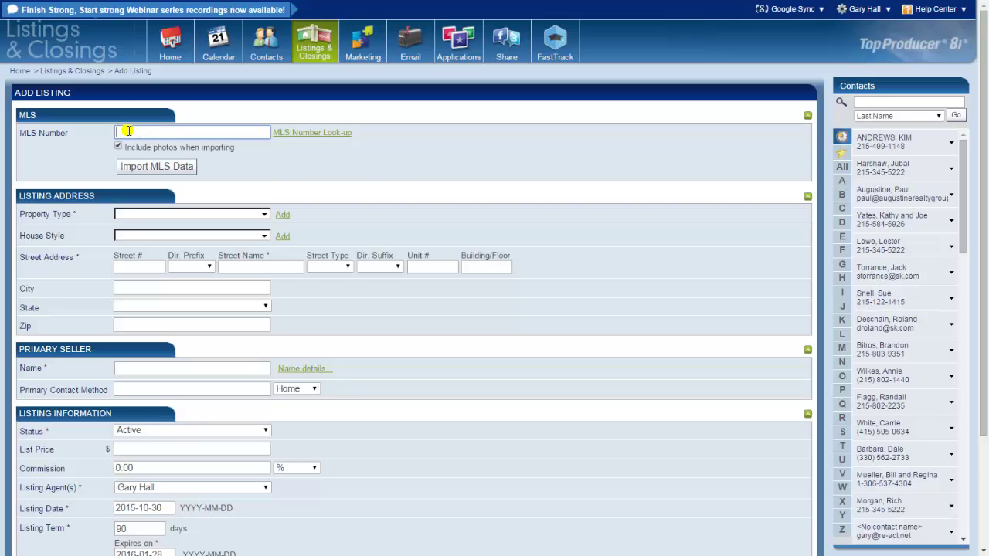